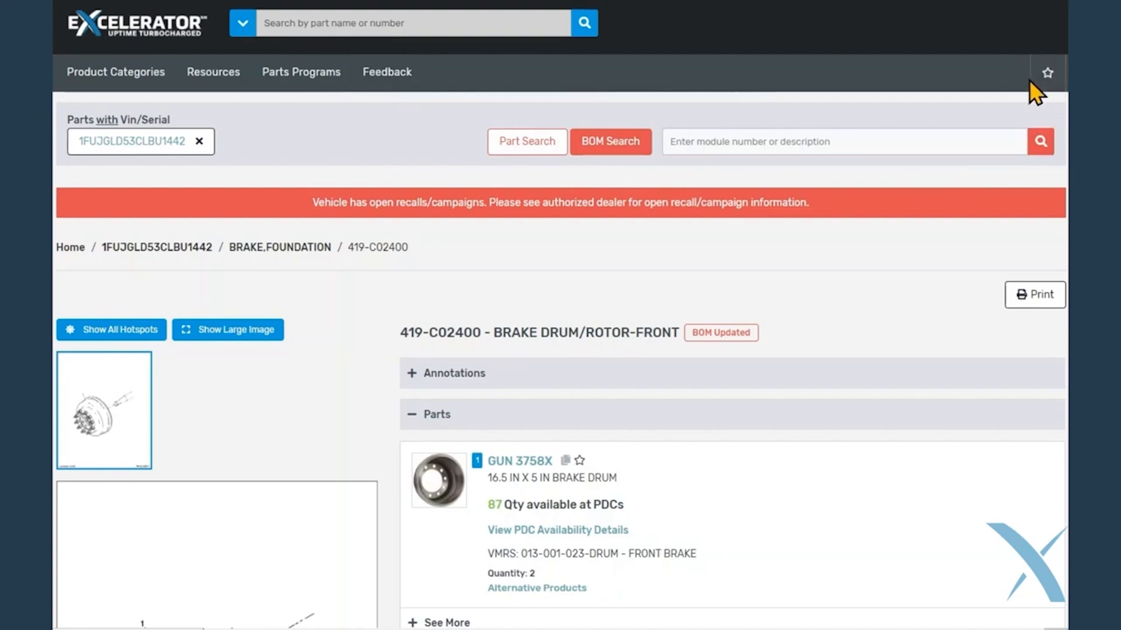
Create a favorites list named "gunite parts" with the description "drum and slack adjuster"
{"action": "left_click", "coordinate": [1046, 74]}
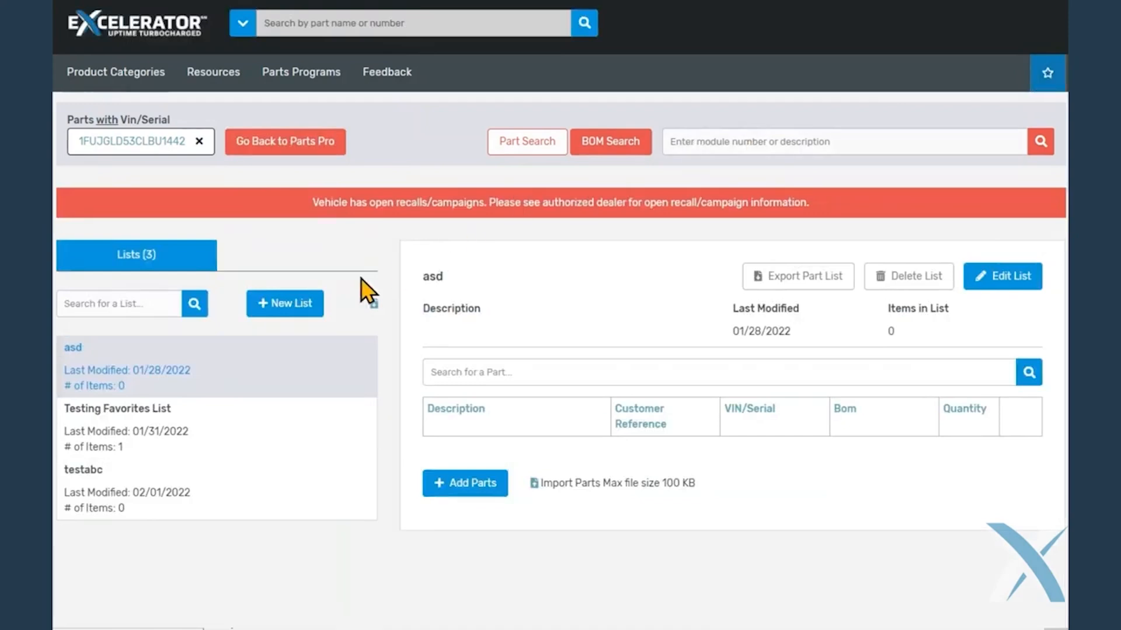
{"action": "left_click", "coordinate": [301, 301]}
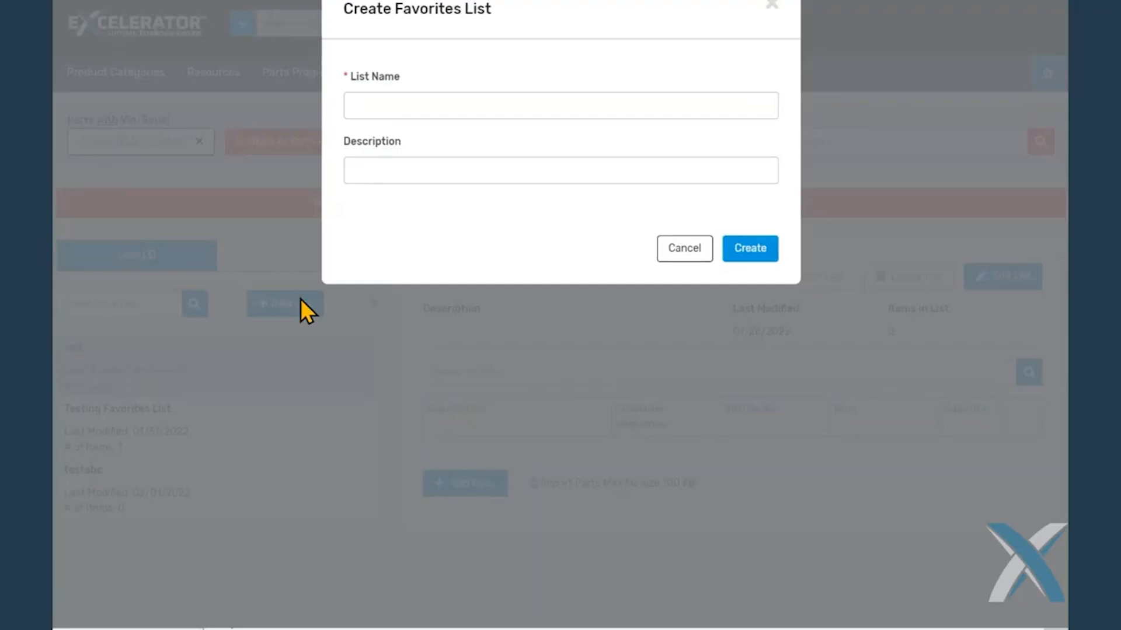
{"action": "left_click", "coordinate": [388, 105]}
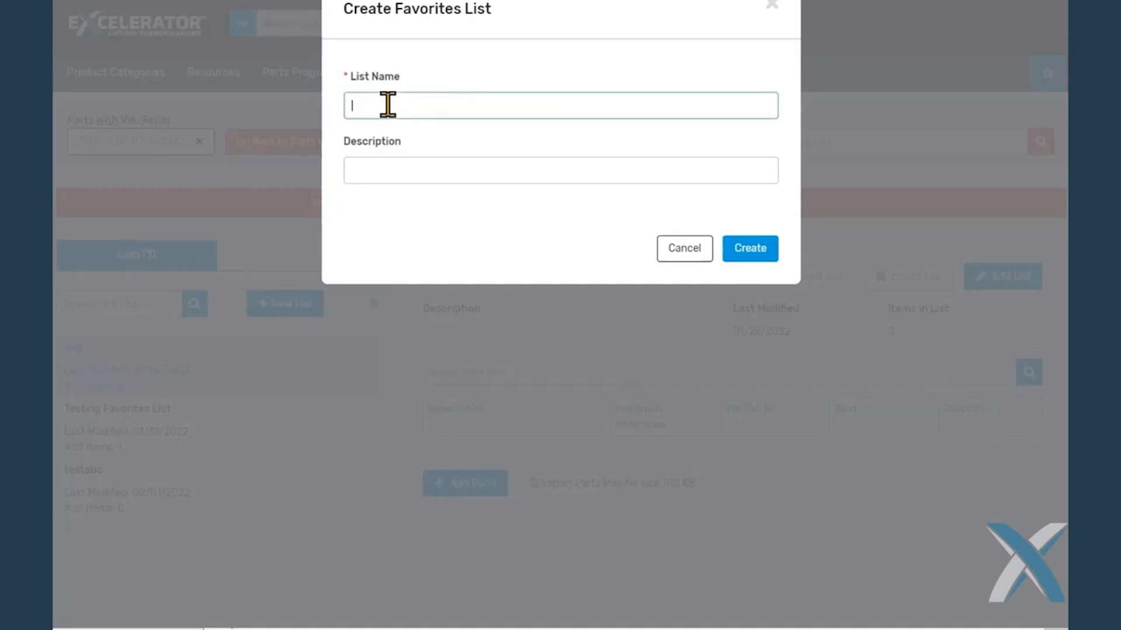
{"action": "type", "text": "gunite r"}
{"action": "type", "text": "arts"}
{"action": "left_click", "coordinate": [397, 172]}
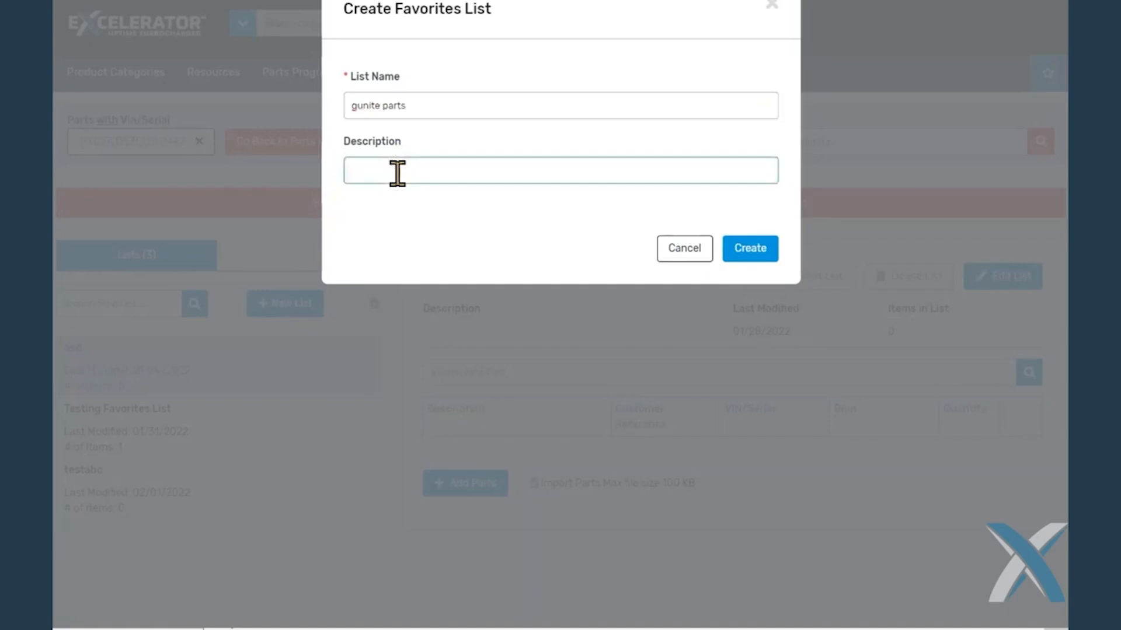
{"action": "type", "text": "drum and slack adjuster"}
{"action": "left_click", "coordinate": [762, 253]}
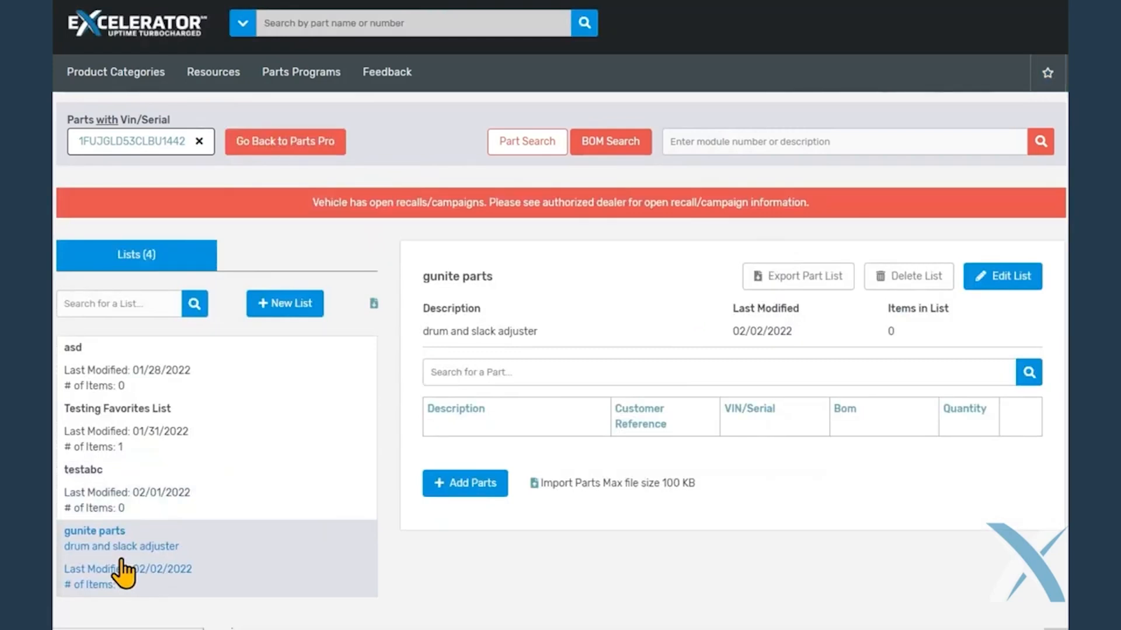
Add part GUN AS1140 with customer reference as1140 to the gunite parts list and return to the list
{"action": "left_click", "coordinate": [455, 490]}
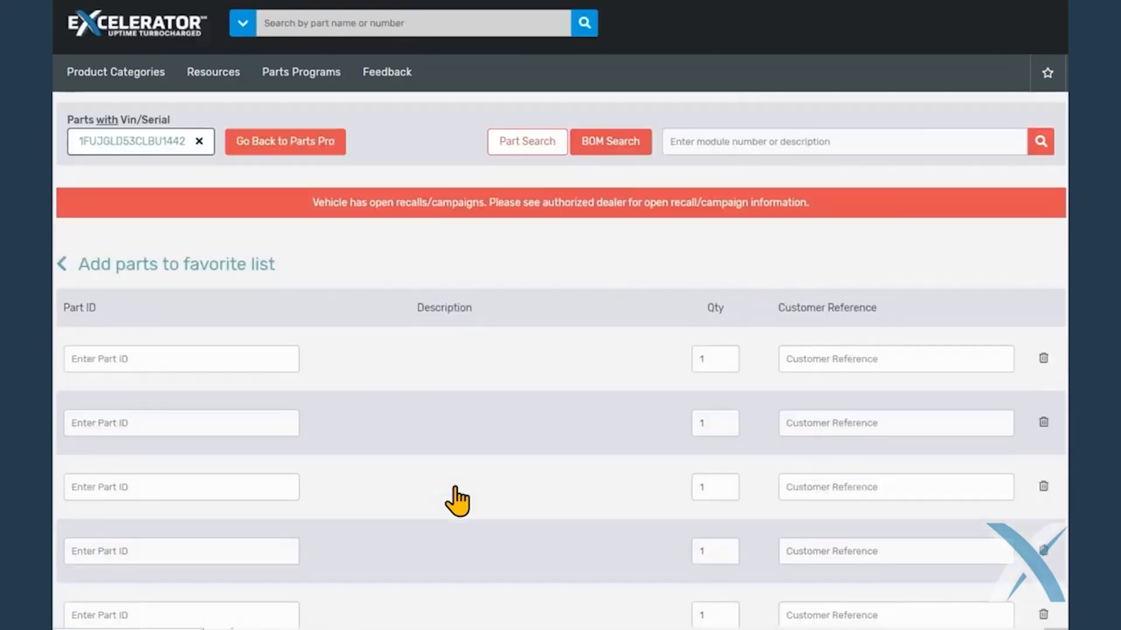
{"action": "left_click", "coordinate": [179, 358]}
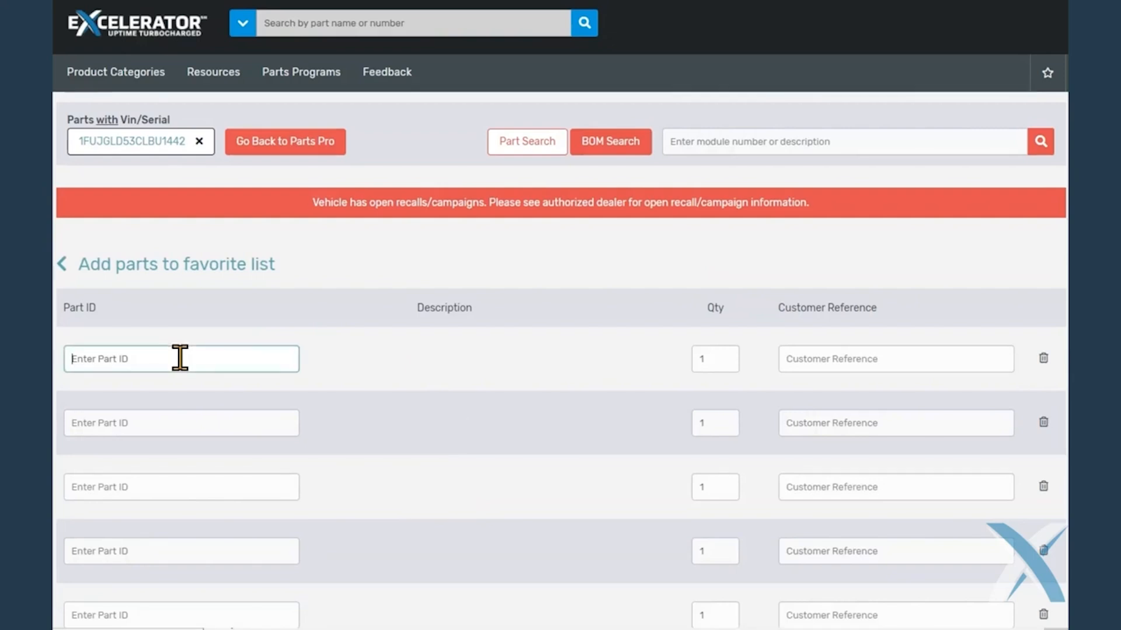
{"action": "type", "text": "gun as1140"}
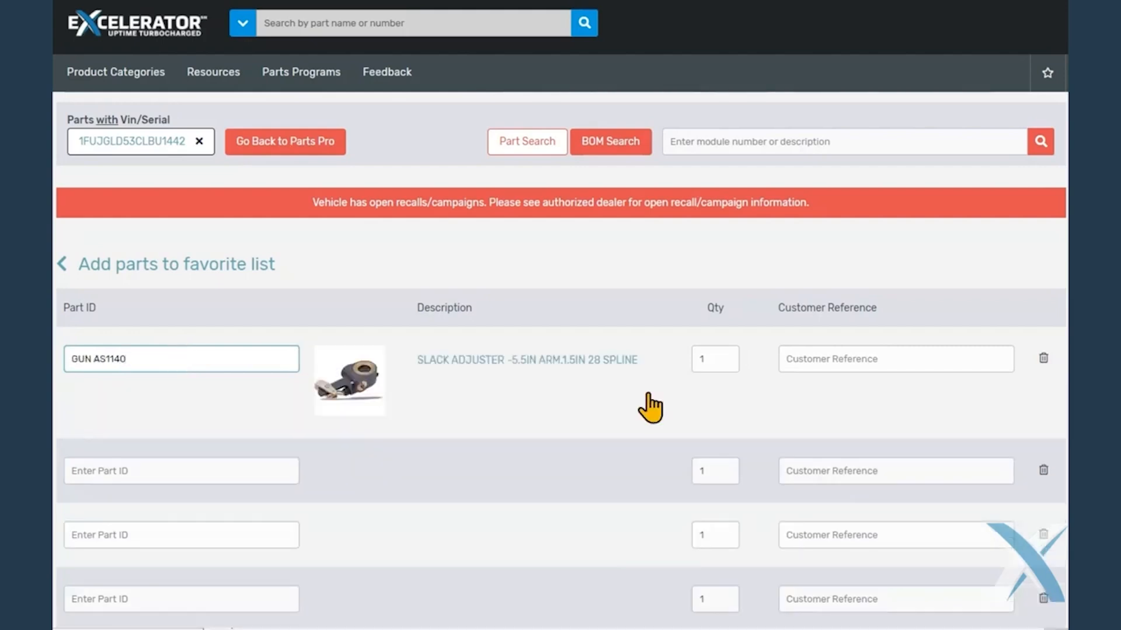
{"action": "left_click", "coordinate": [715, 366]}
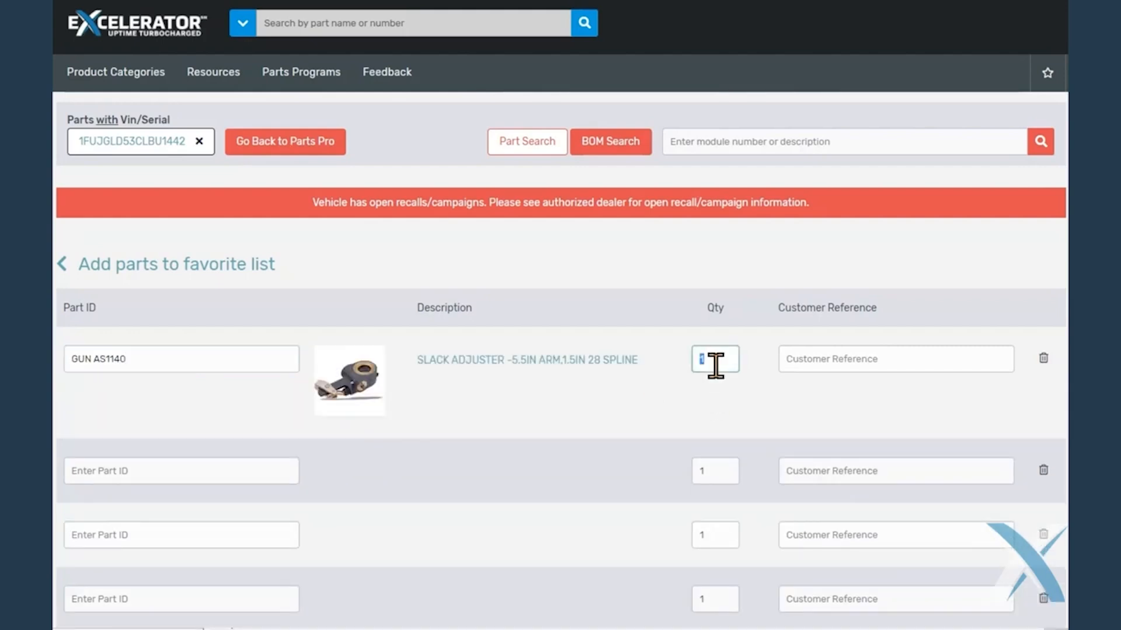
{"action": "left_click", "coordinate": [817, 366]}
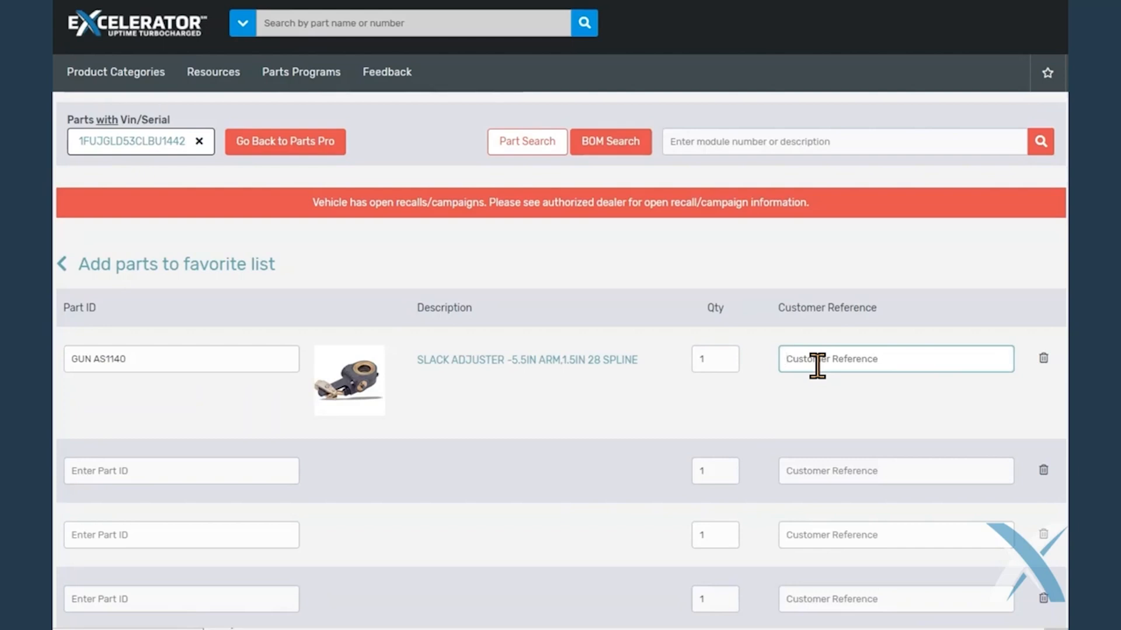
{"action": "type", "text": "as1140"}
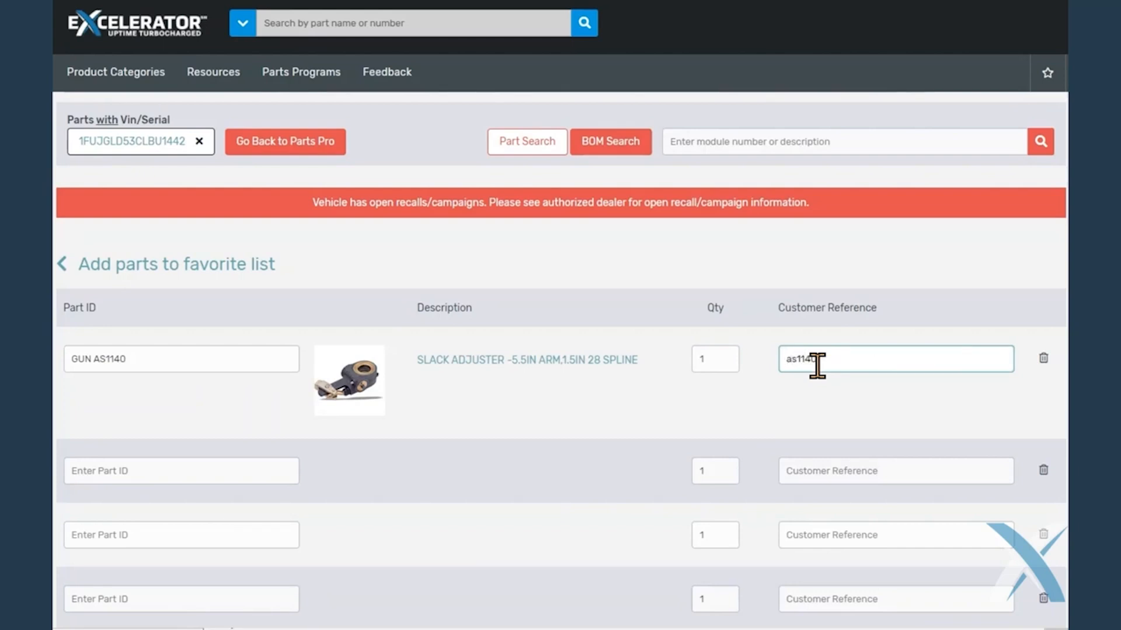
{"action": "scroll", "coordinate": [838, 368], "scroll_direction": "down", "scroll_amount": 10}
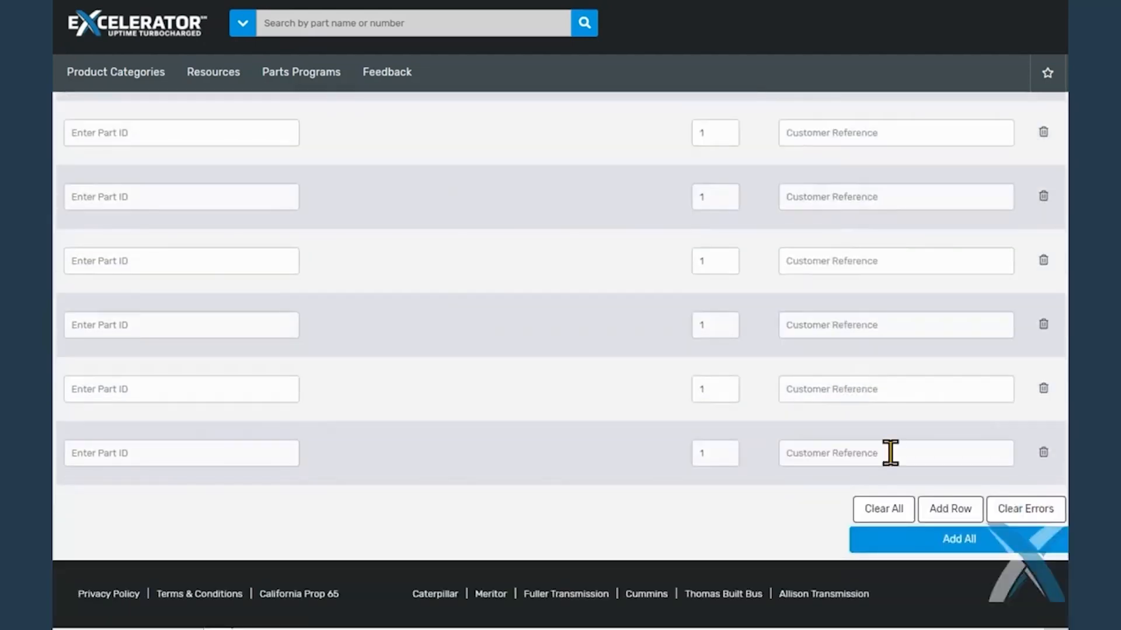
{"action": "left_click", "coordinate": [947, 543]}
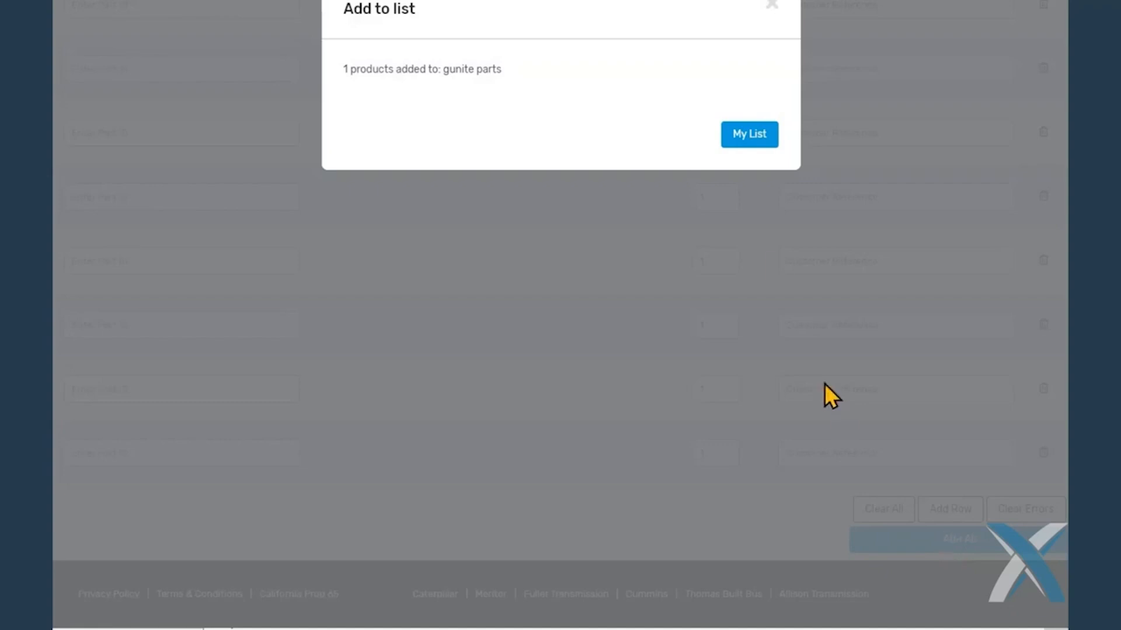
{"action": "left_click", "coordinate": [739, 149]}
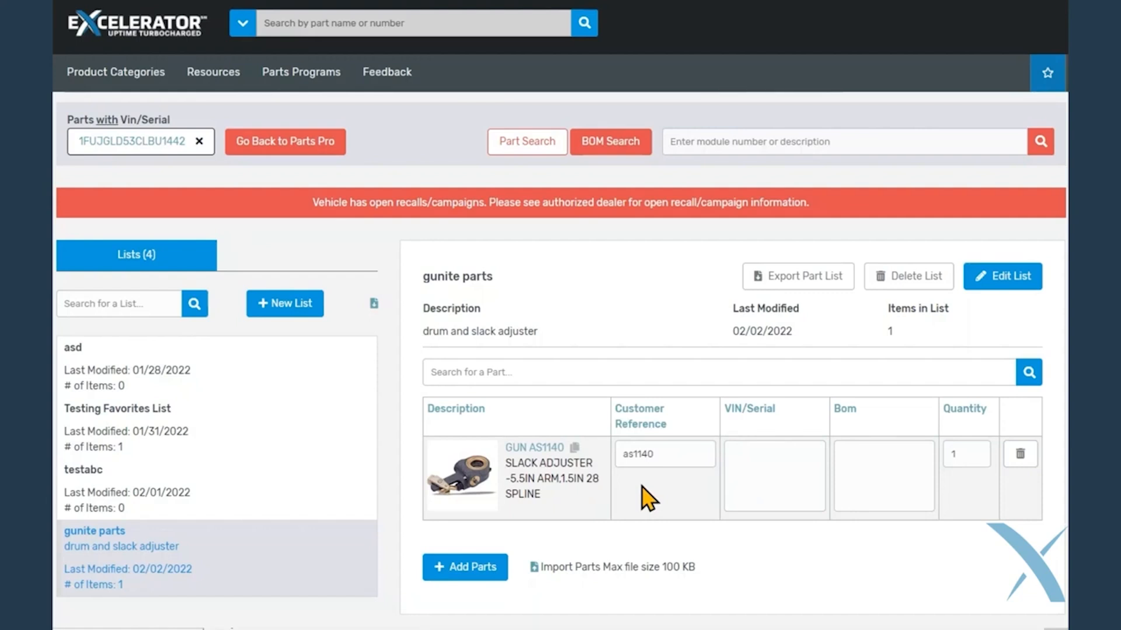
Go back to the 419-C02400 front brake drum module and add part GUN 3758X to the gunite parts favorites list
{"action": "left_click", "coordinate": [275, 150]}
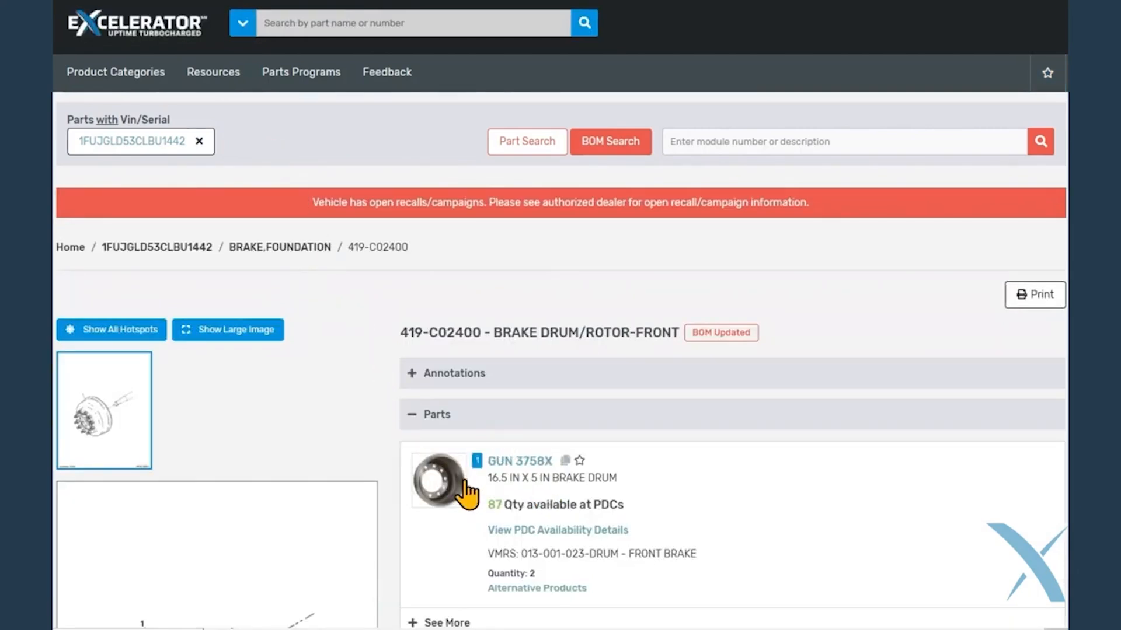
{"action": "left_click", "coordinate": [578, 462]}
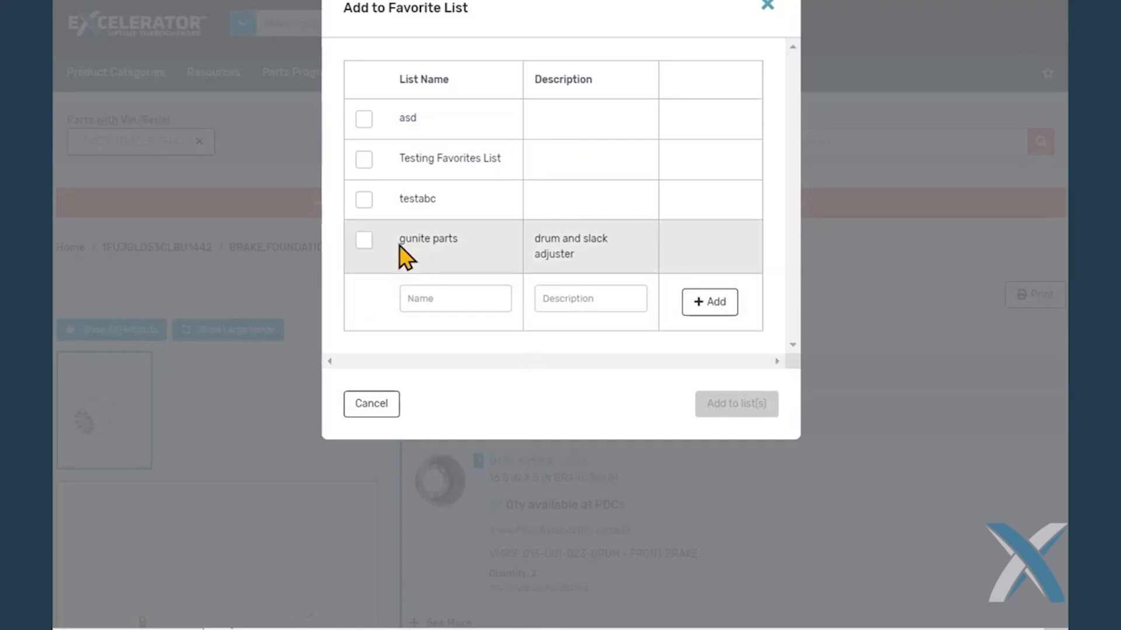
{"action": "left_click", "coordinate": [364, 240]}
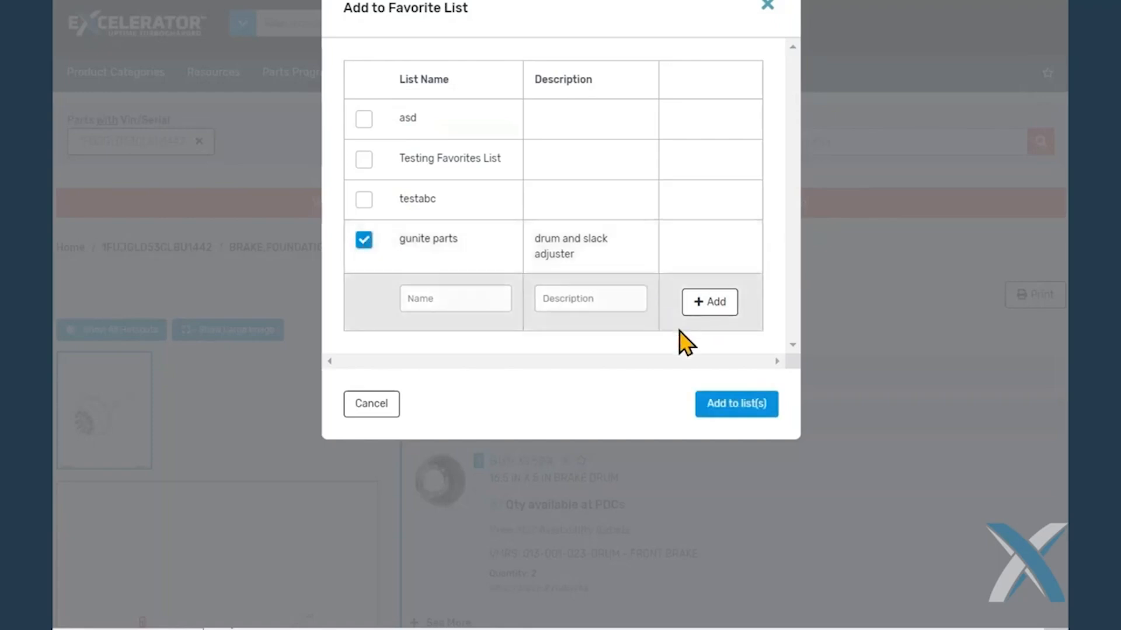
{"action": "left_click", "coordinate": [727, 419]}
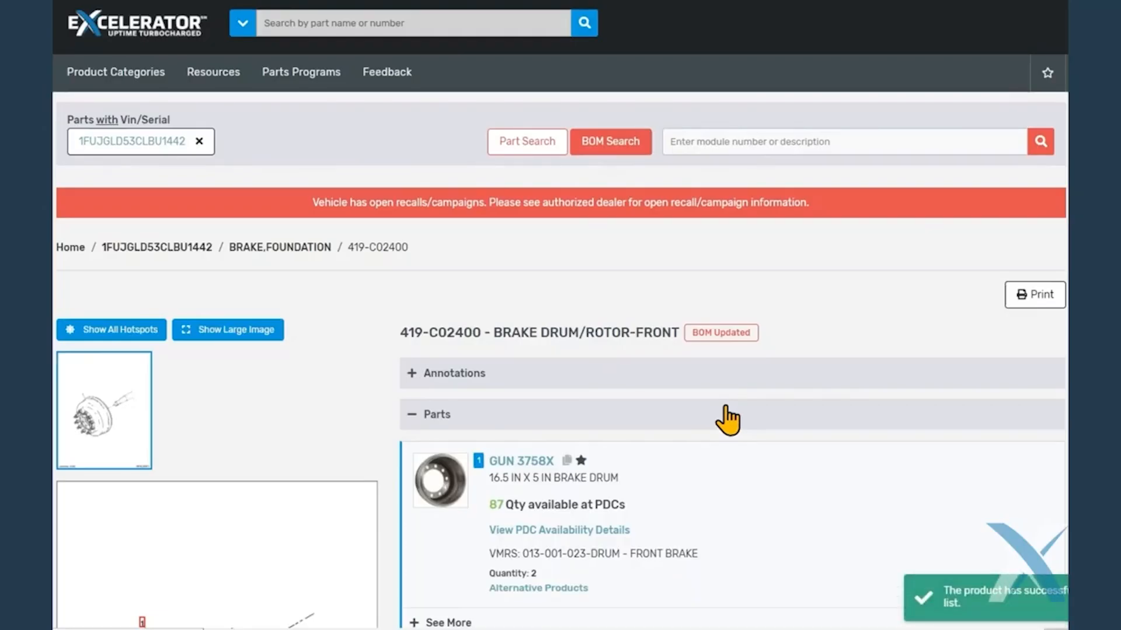
Open the gunite parts list in the favorites and download the spreadsheet template for importing parts
{"action": "left_click", "coordinate": [1046, 75]}
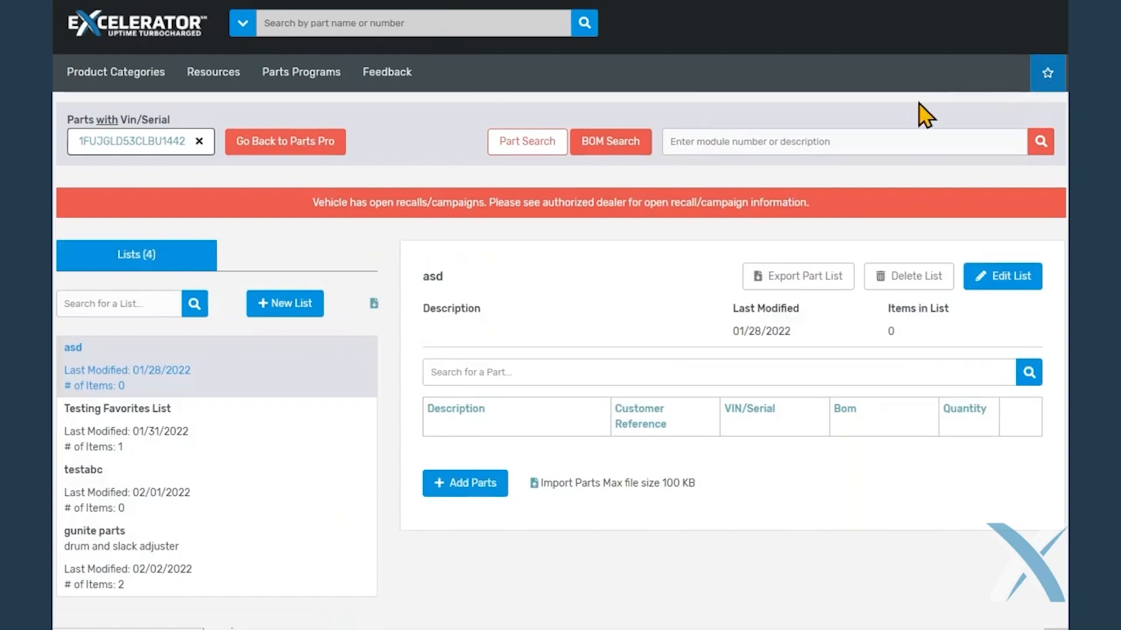
{"action": "left_click", "coordinate": [109, 540]}
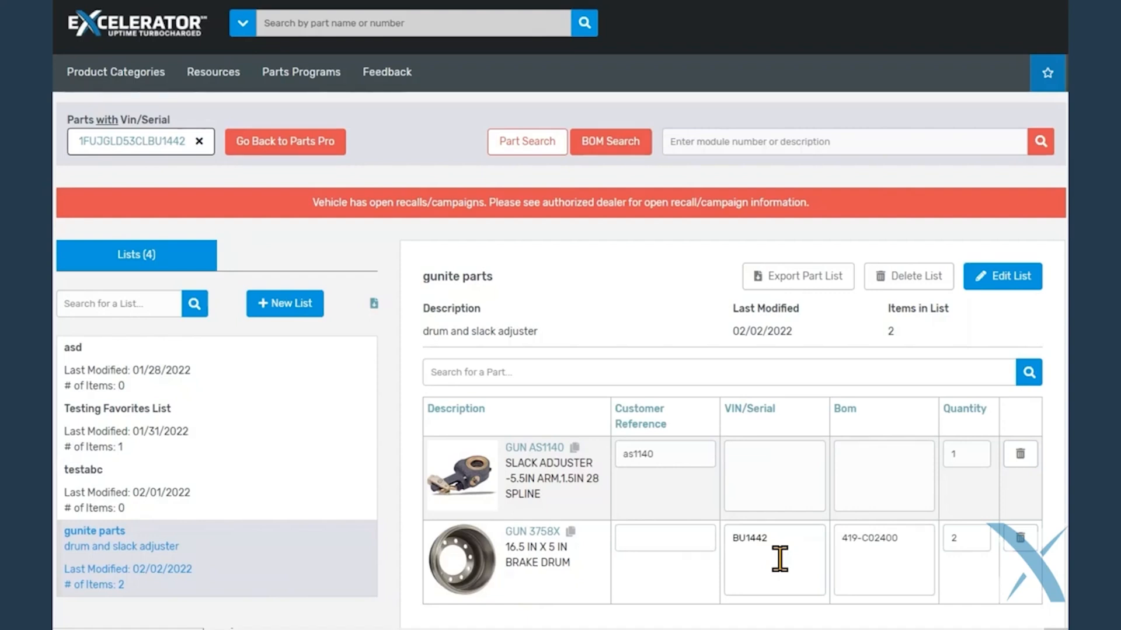
{"action": "left_click", "coordinate": [374, 303]}
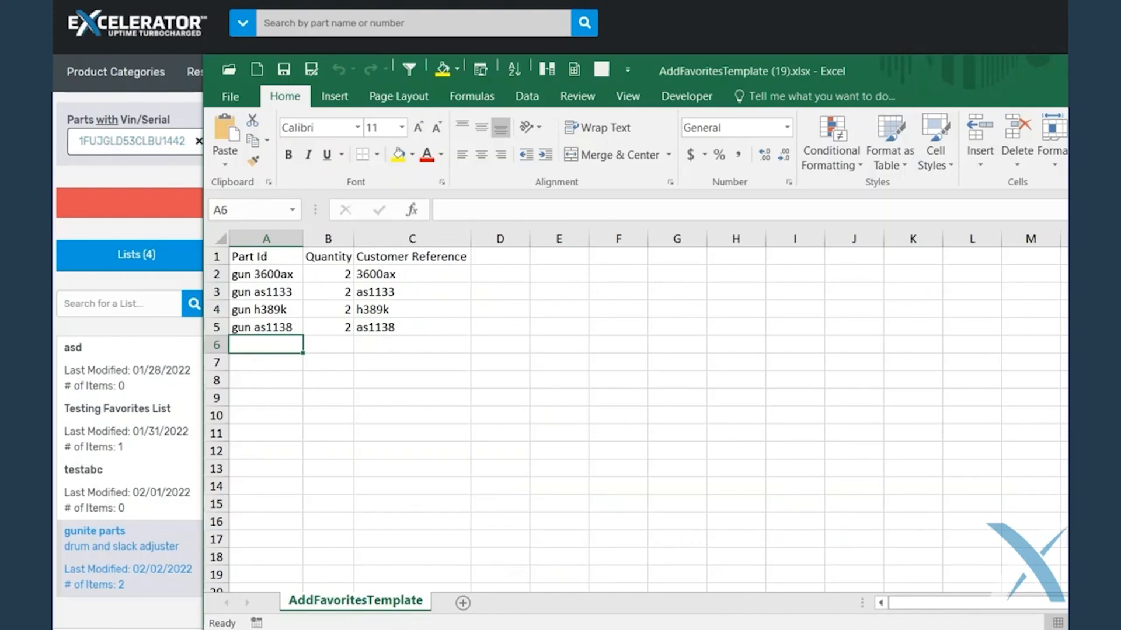
Switch back to Excelerator and import the parts from AddFavoritesTemplate (19).xlsx for the gunite parts list
{"action": "key", "text": "alt+Tab"}
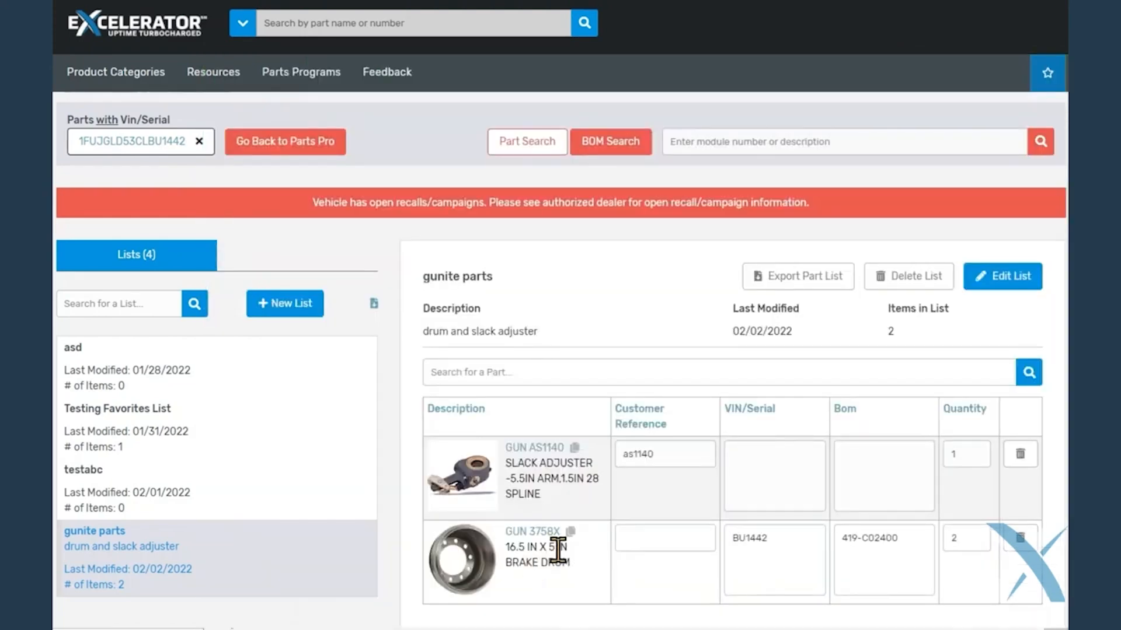
{"action": "scroll", "coordinate": [620, 513], "scroll_direction": "down", "scroll_amount": 1}
{"action": "scroll", "coordinate": [624, 523], "scroll_direction": "down", "scroll_amount": 2}
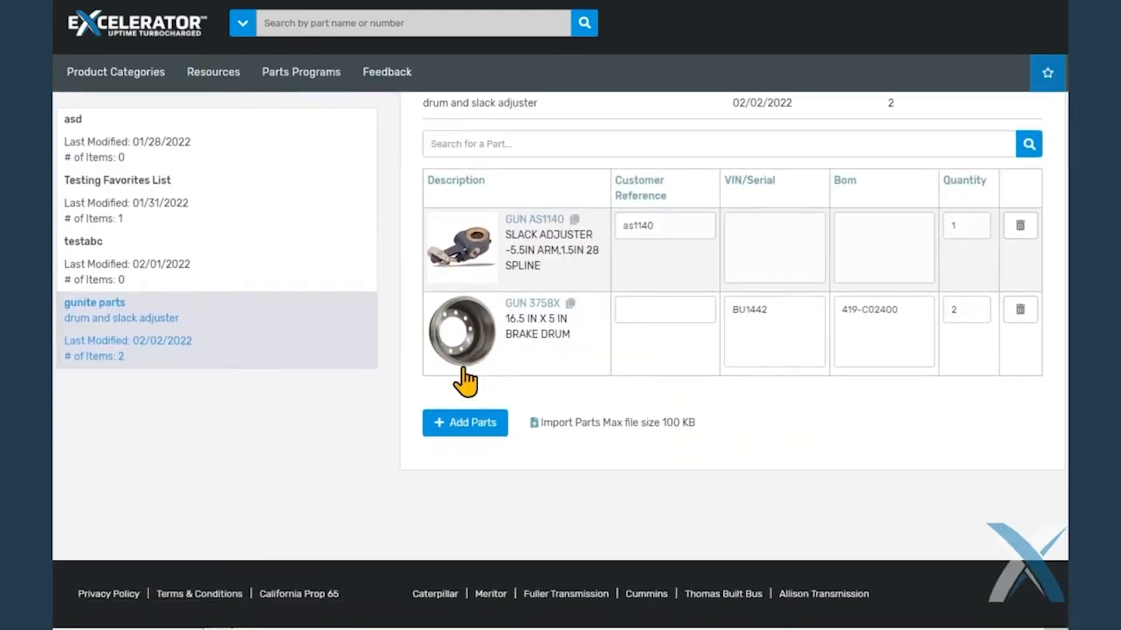
{"action": "left_click", "coordinate": [535, 429]}
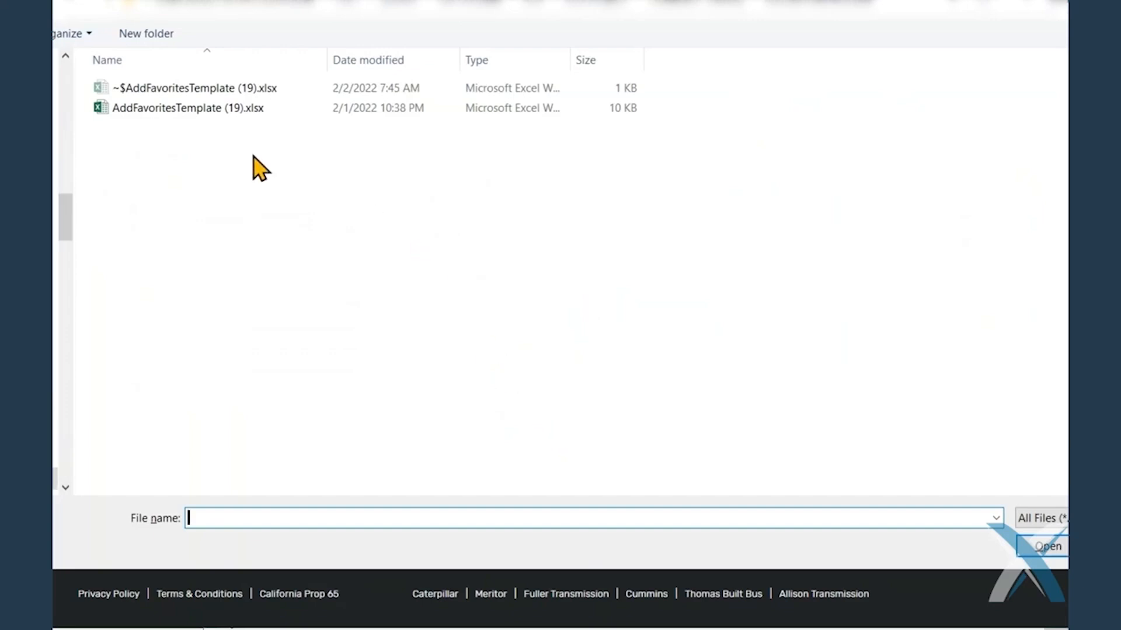
{"action": "left_click", "coordinate": [177, 114]}
{"action": "double_click", "coordinate": [176, 113]}
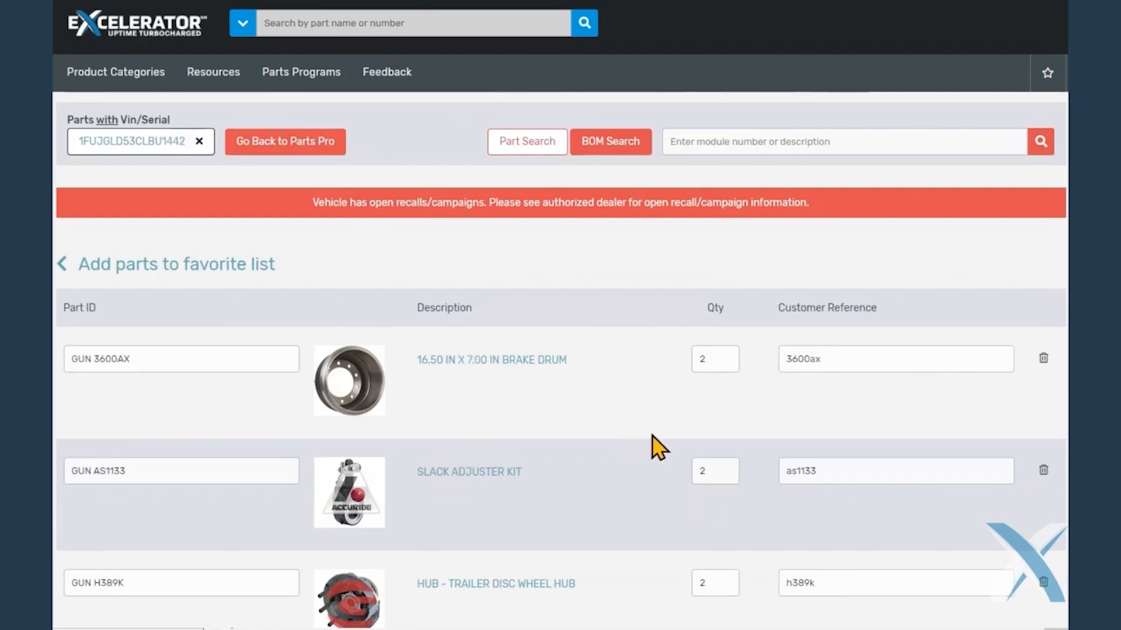
Add all the imported parts to the gunite parts list and review the updated list
{"action": "scroll", "coordinate": [692, 464], "scroll_direction": "down", "scroll_amount": 3}
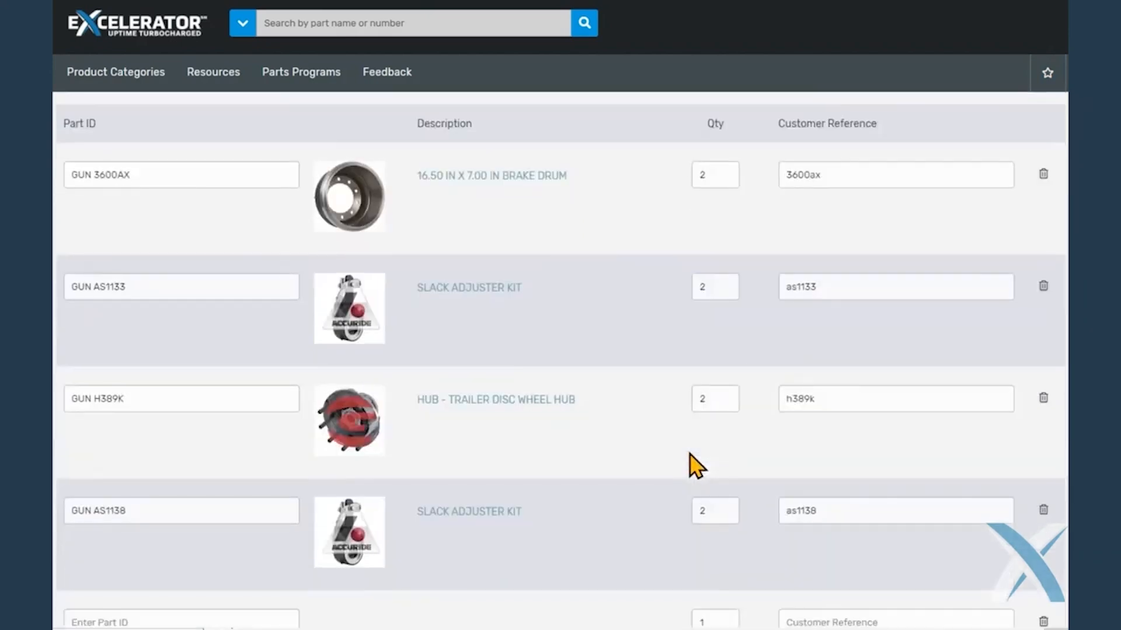
{"action": "scroll", "coordinate": [692, 464], "scroll_direction": "down", "scroll_amount": 5}
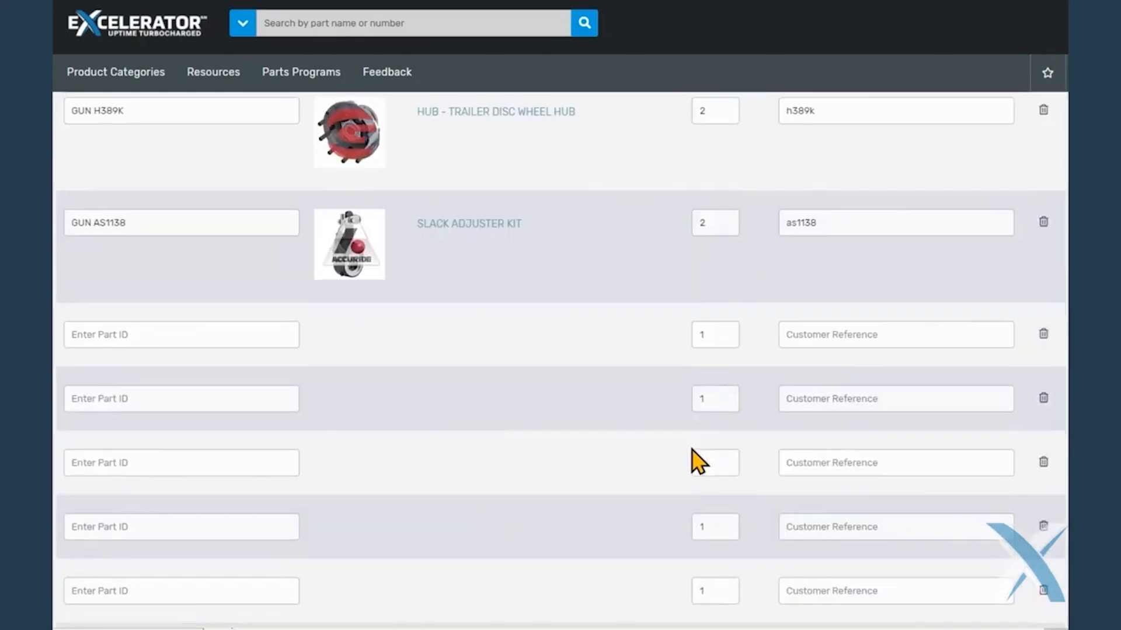
{"action": "scroll", "coordinate": [698, 462], "scroll_direction": "down", "scroll_amount": 4}
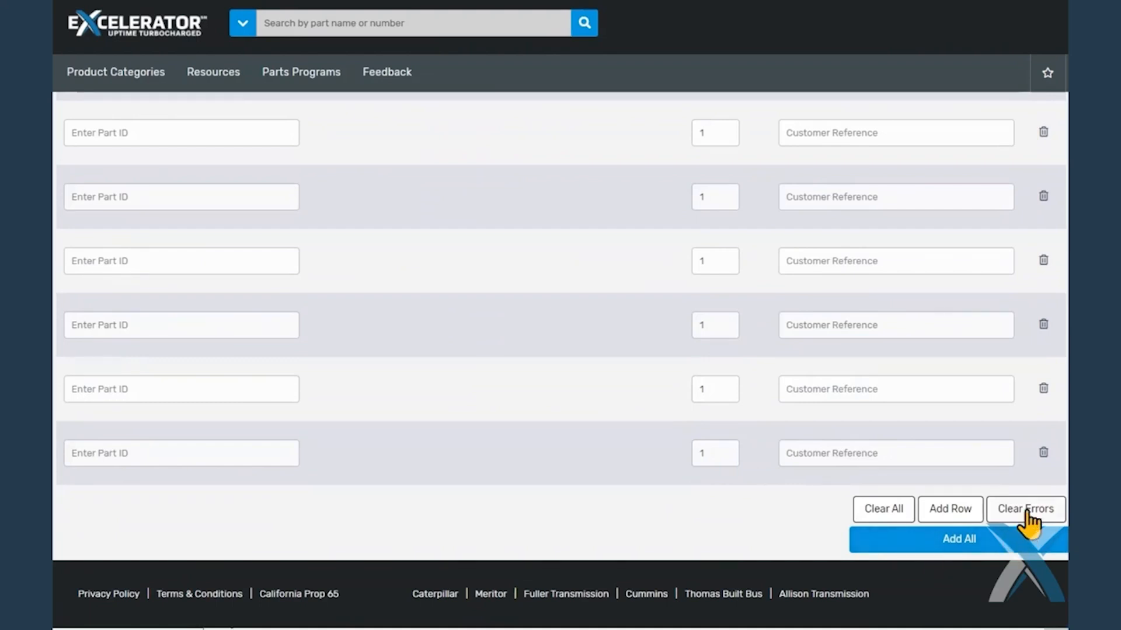
{"action": "left_click", "coordinate": [962, 539]}
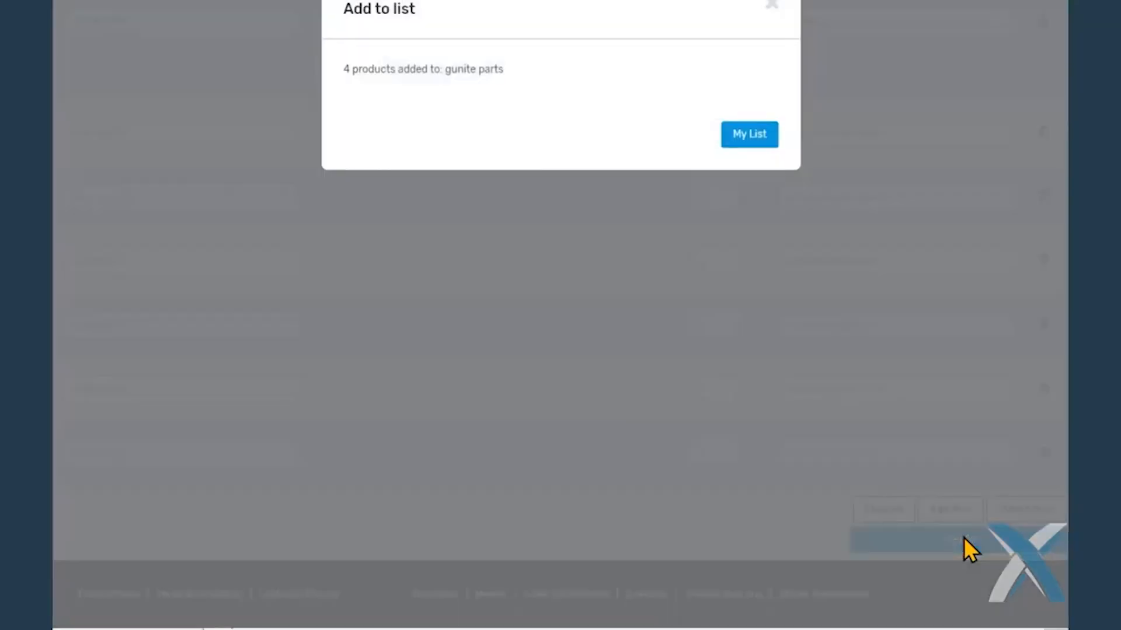
{"action": "left_click", "coordinate": [758, 135]}
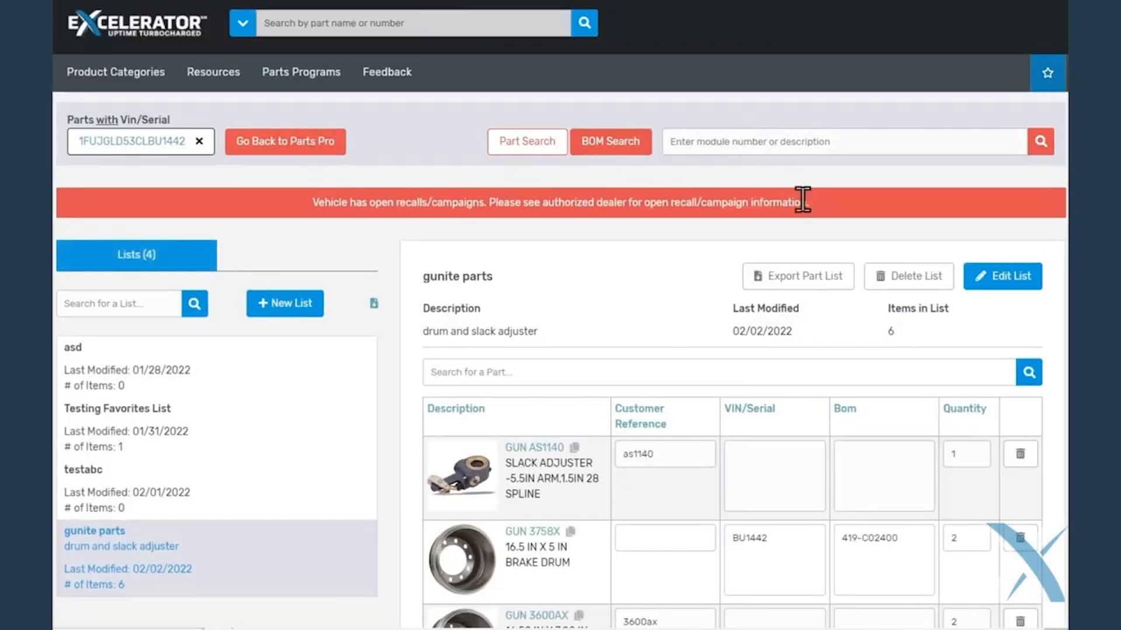
{"action": "scroll", "coordinate": [764, 464], "scroll_direction": "down", "scroll_amount": 6}
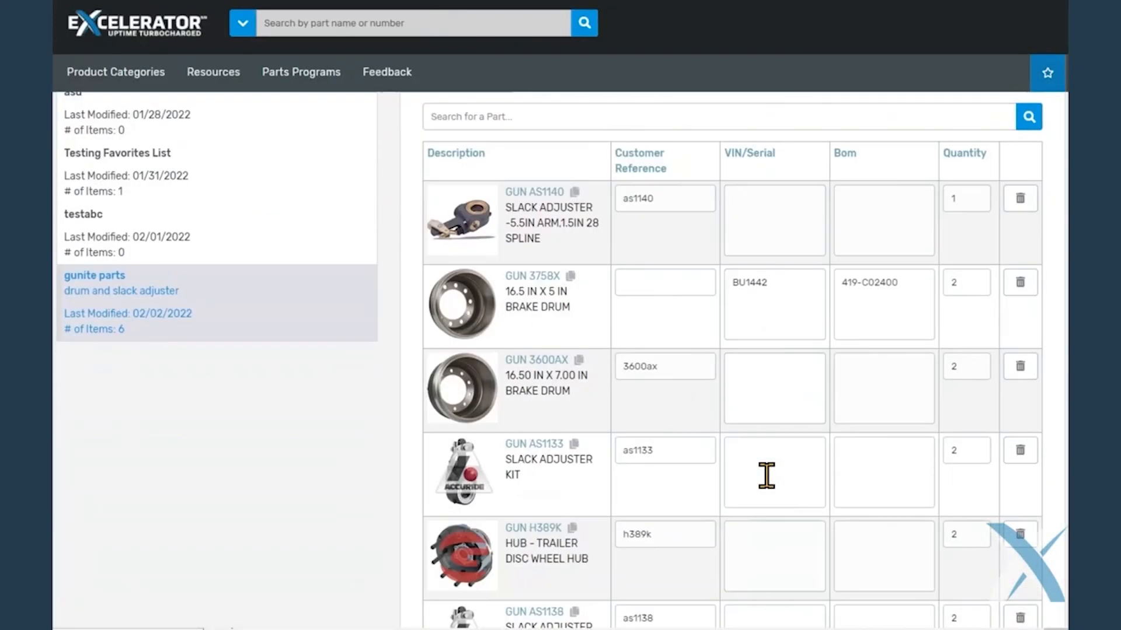
{"action": "scroll", "coordinate": [726, 459], "scroll_direction": "down", "scroll_amount": 2}
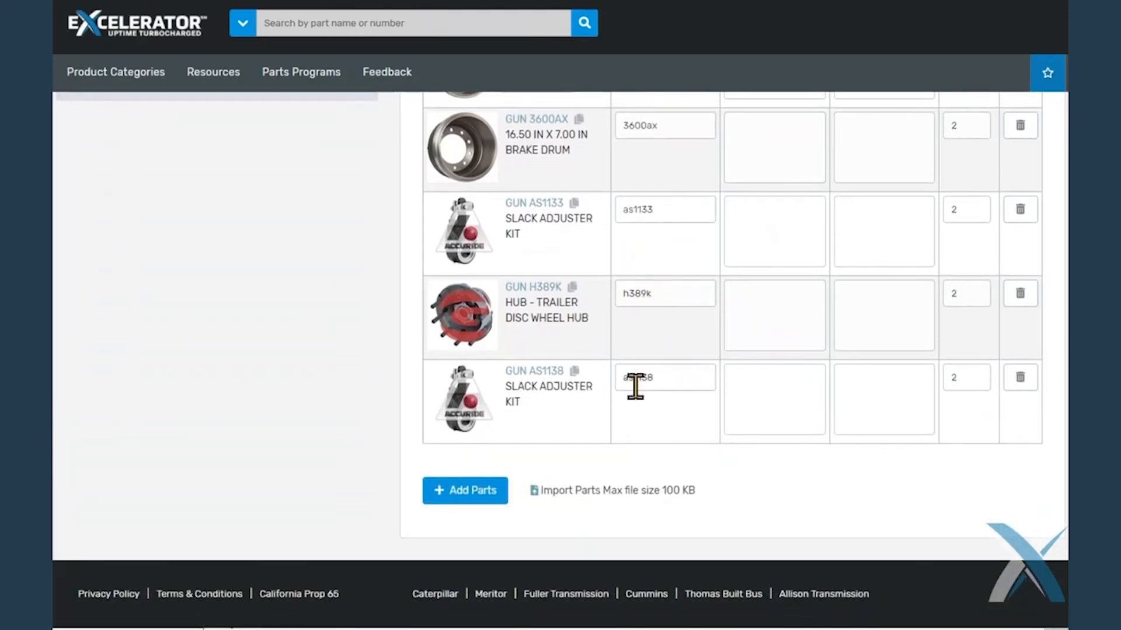
{"action": "scroll", "coordinate": [691, 387], "scroll_direction": "up", "scroll_amount": 9}
{"action": "scroll", "coordinate": [702, 403], "scroll_direction": "up", "scroll_amount": 1}
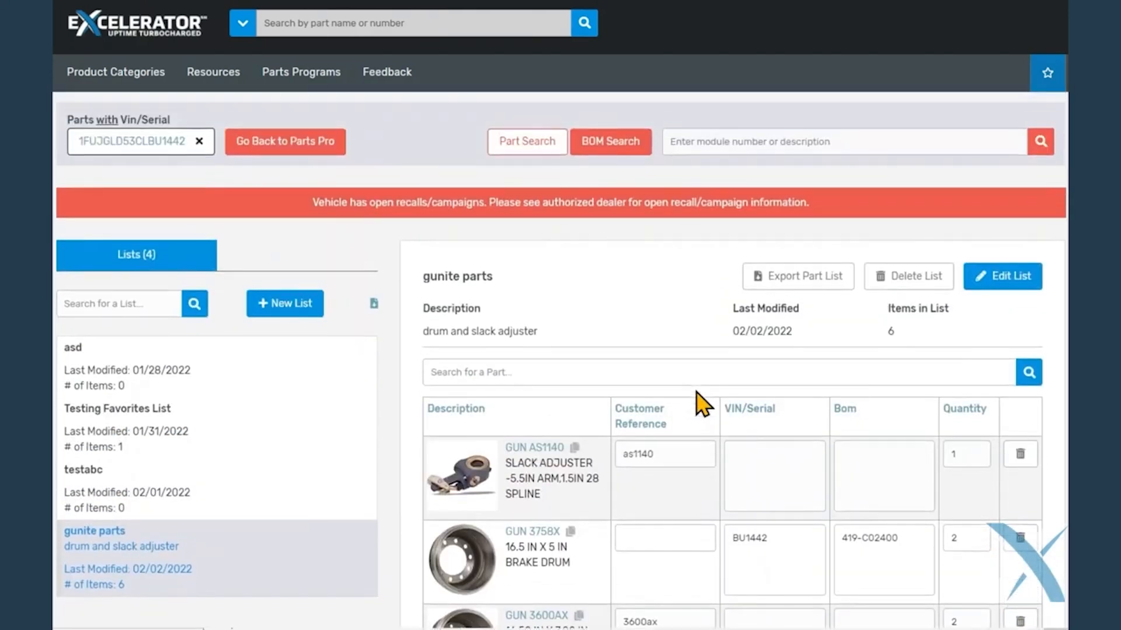